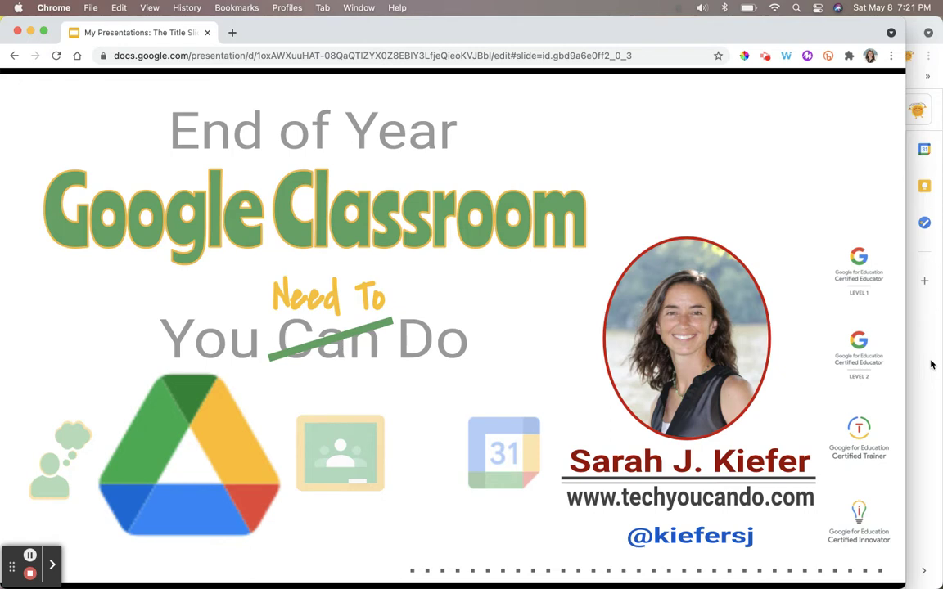
Switch to the Google Drive window, open the Classroom folder and look through the class folders in it.
key("super+grave")
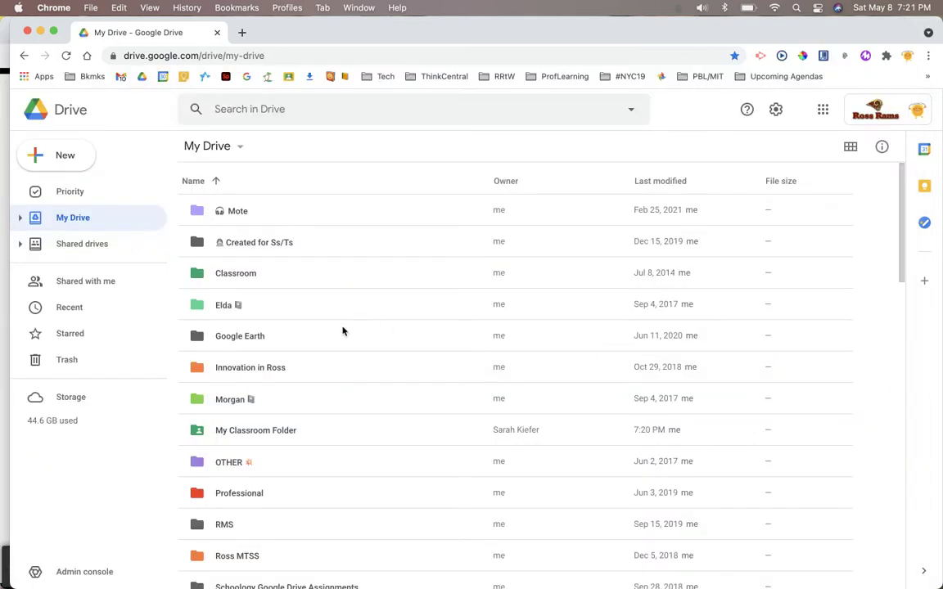
left_click(268, 275)
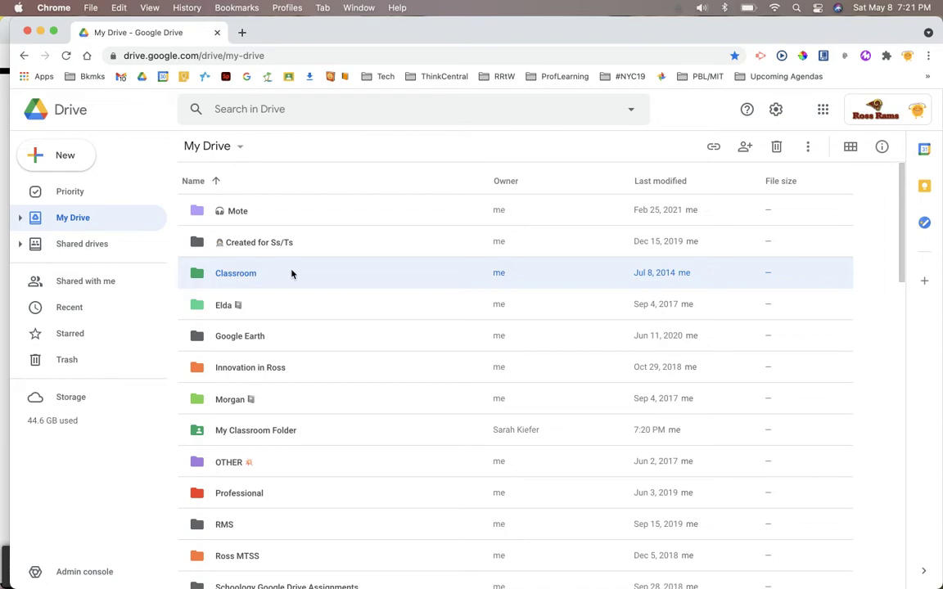
double_click(279, 274)
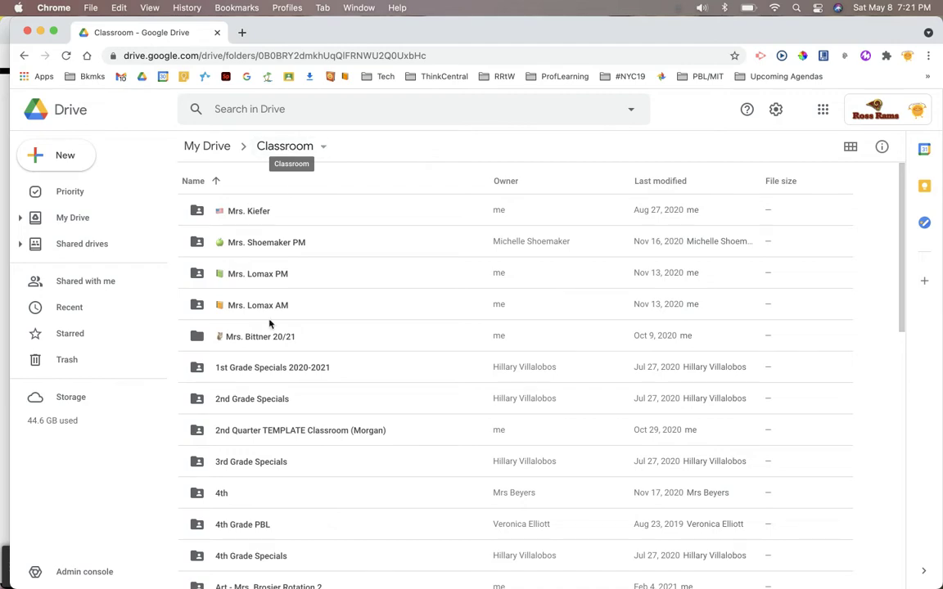
scroll(250, 420, "down", 2)
scroll(249, 419, "down", 7)
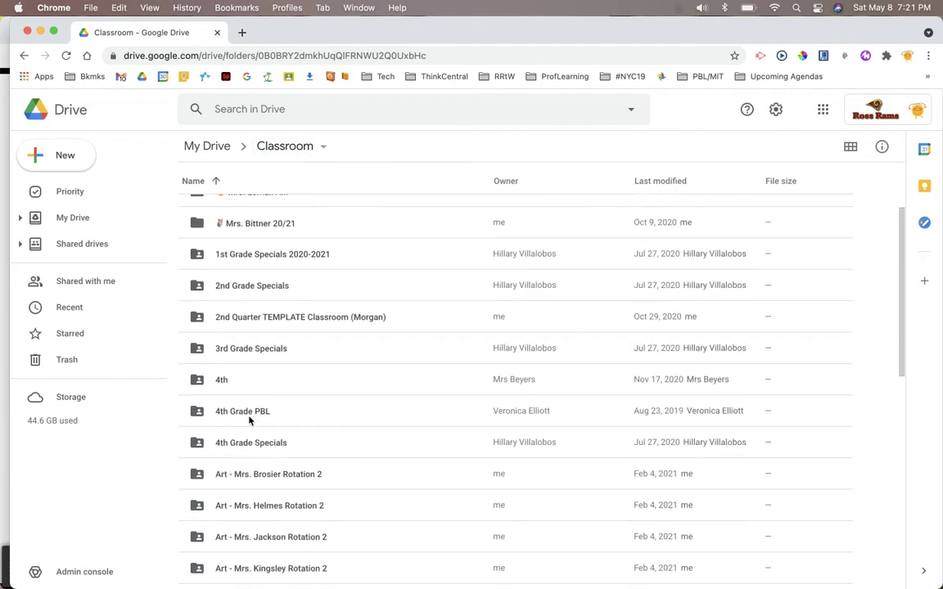
scroll(250, 419, "down", 8)
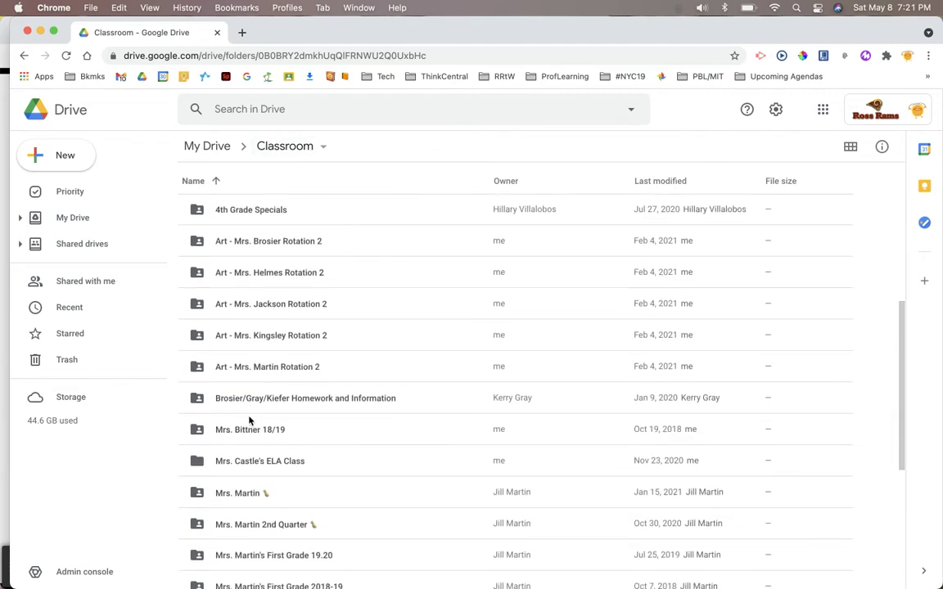
scroll(250, 420, "down", 1)
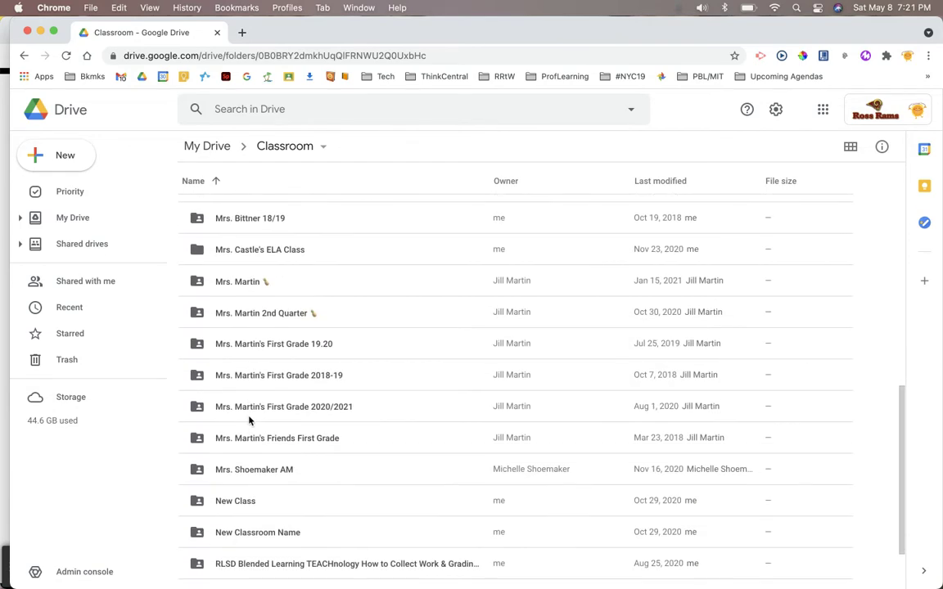
scroll(250, 420, "up", 8)
scroll(250, 420, "up", 10)
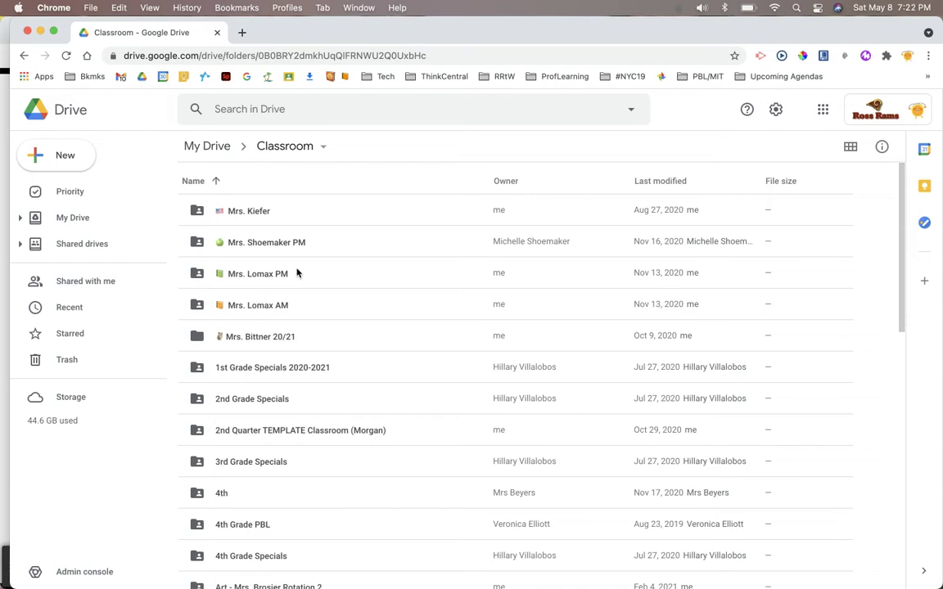
Create a new folder named "20/21 Classrooms" inside the Classroom folder.
left_click(322, 149)
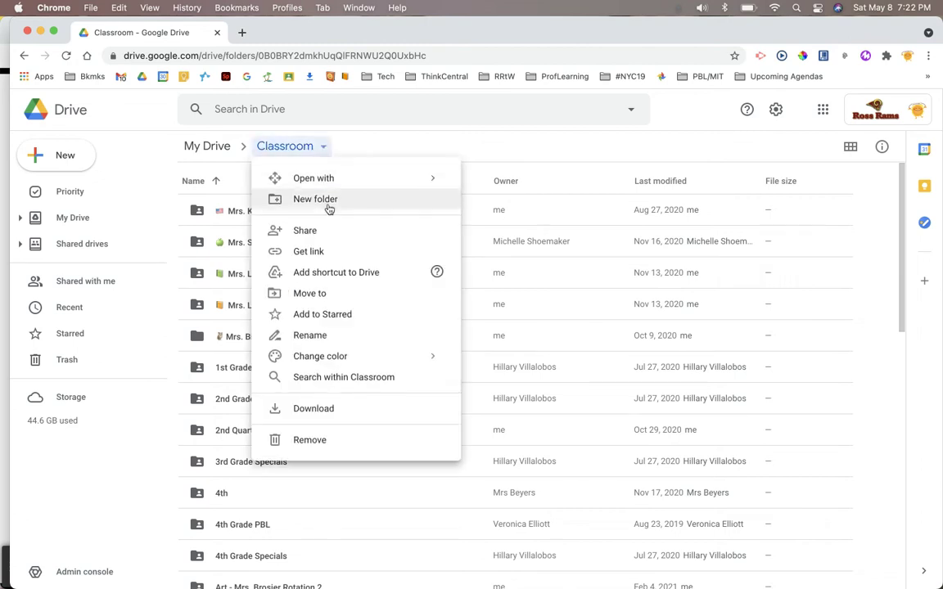
left_click(329, 200)
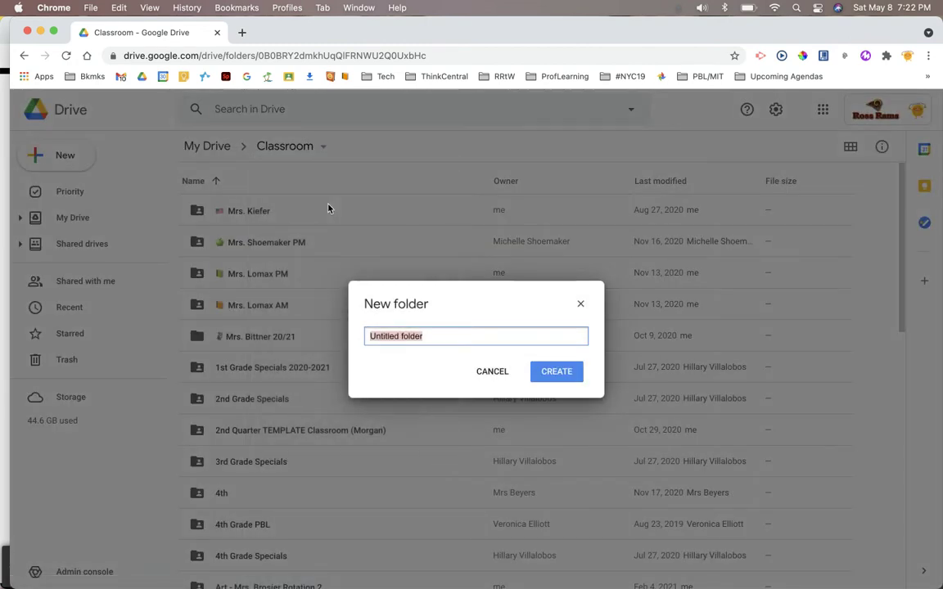
type("202")
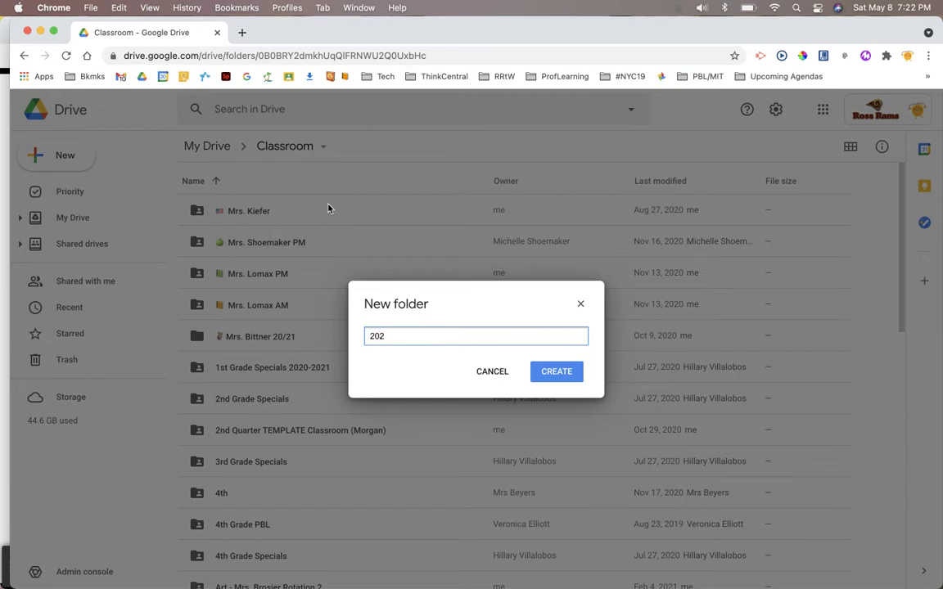
key("BackSpace")
type("/21 Classrooms")
left_click(551, 373)
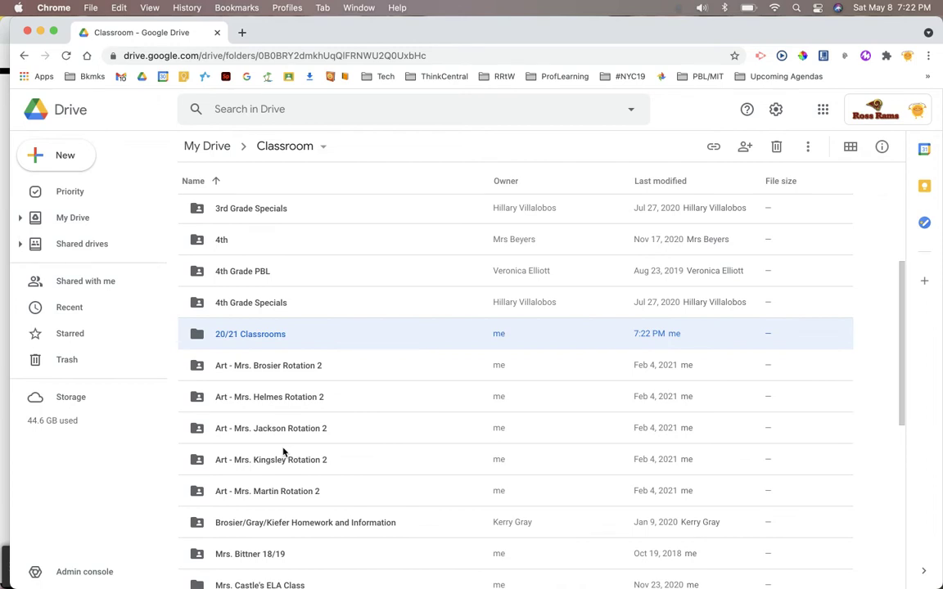
Move the four folders from 3rd Grade Specials through 4th Grade Specials into the 20/21 Classrooms folder.
left_click(269, 214)
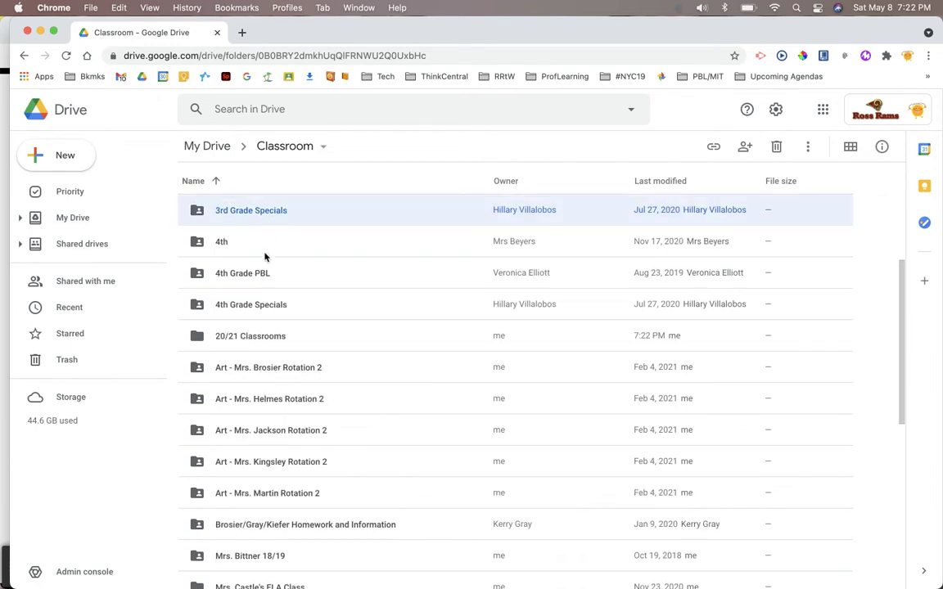
left_click(261, 304, "shift")
left_click_drag(261, 305, 274, 331)
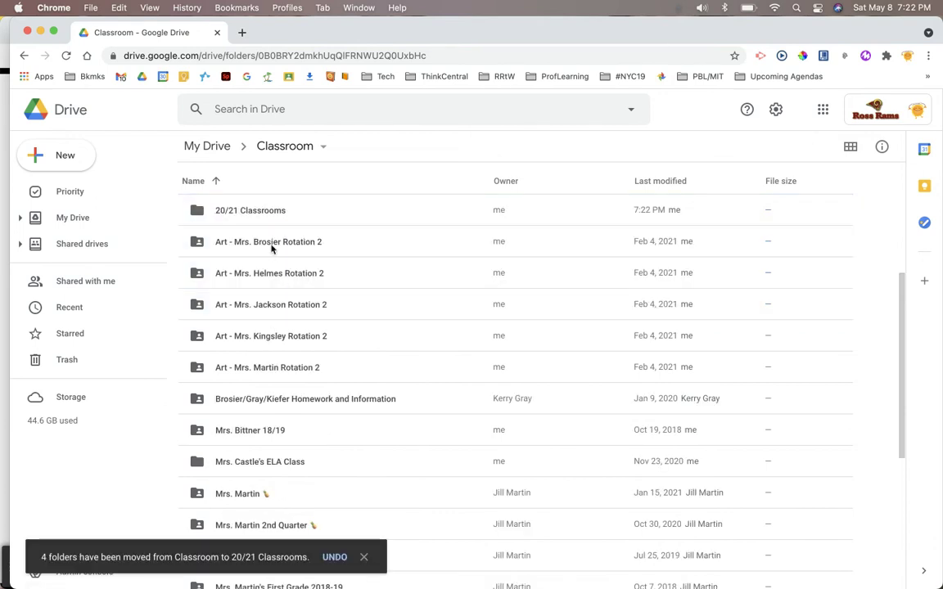
Move all folders from the first Art rotation folder through New Classroom Name into the 20/21 Classrooms folder.
left_click(270, 246)
scroll(256, 354, "down", 1)
scroll(256, 354, "down", 3)
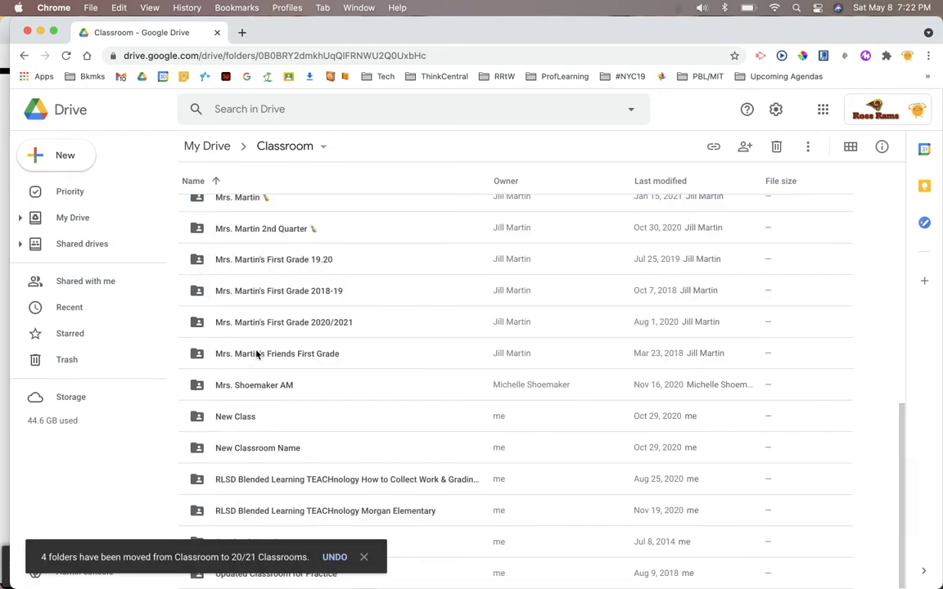
left_click(260, 456, "shift")
scroll(273, 302, "up", 5)
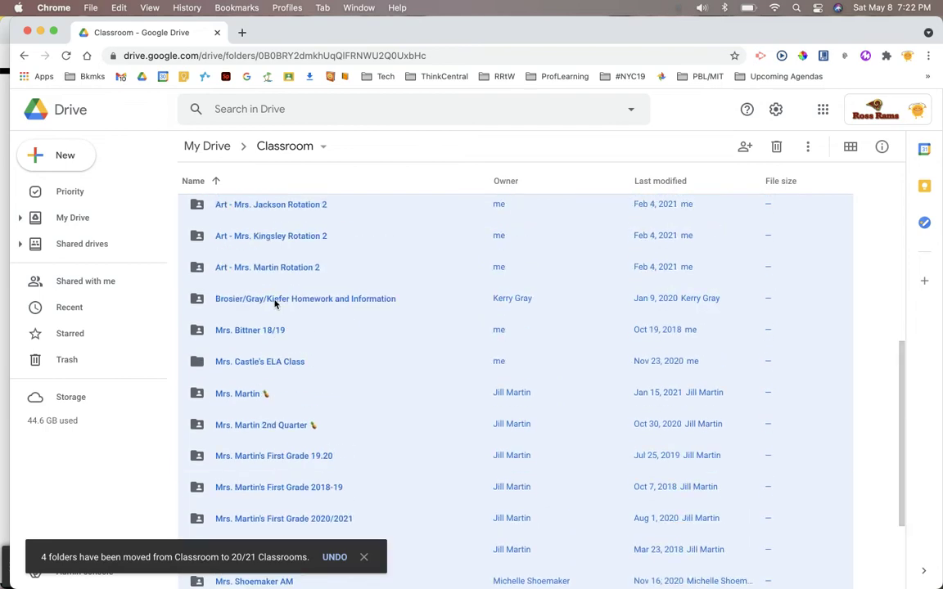
left_click_drag(268, 328, 295, 301)
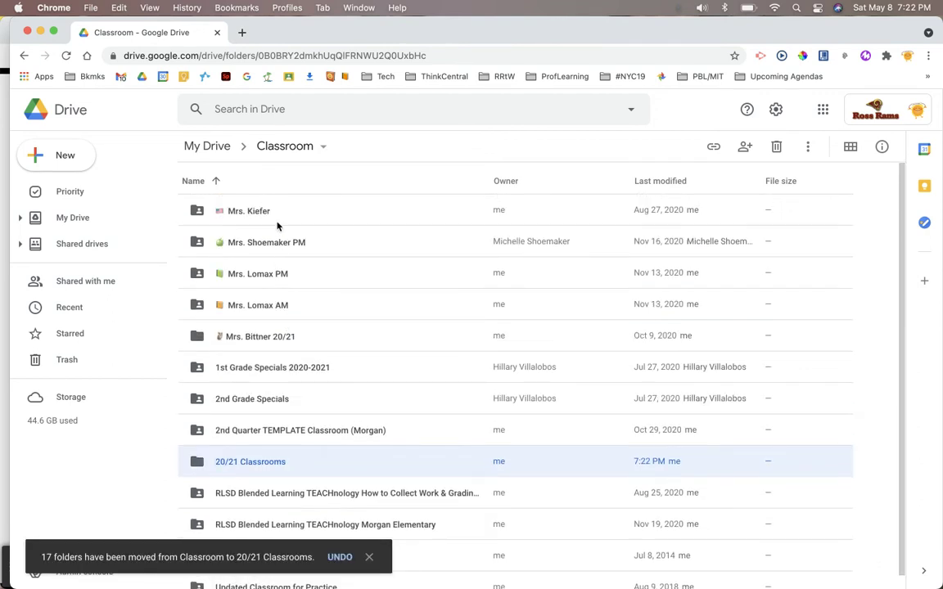
Move the folders from the first in the list through 2nd Quarter TEMPLATE Classroom into the 20/21 Classrooms folder.
left_click(277, 222)
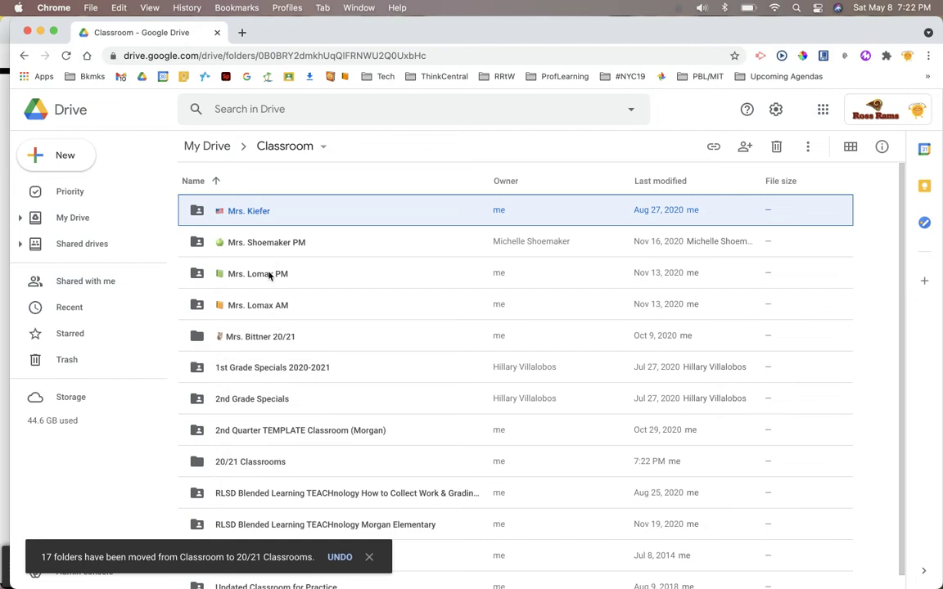
left_click(245, 432, "shift")
left_click_drag(259, 431, 289, 463)
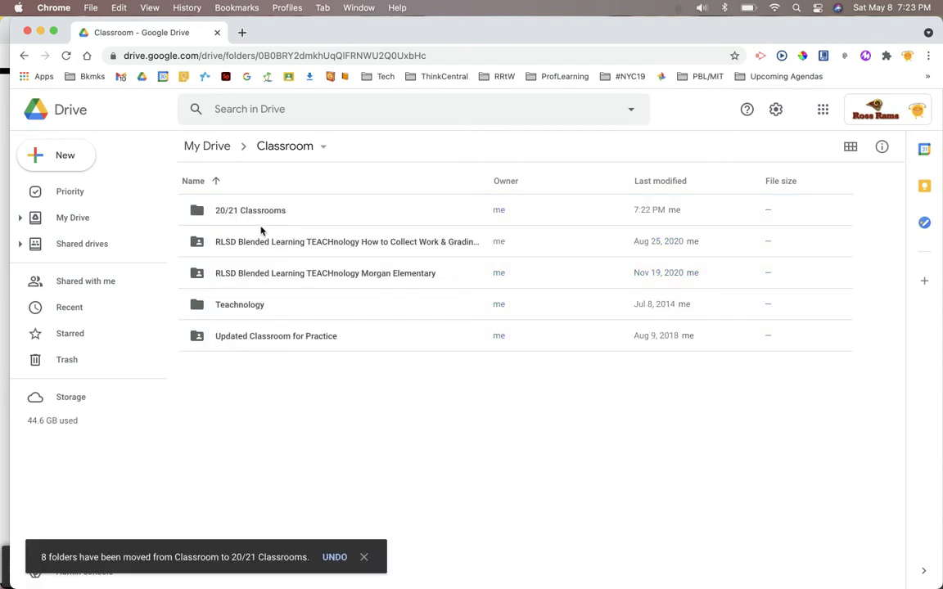
Return to My Drive and examine the loose files listed below the folders for items that need organizing.
left_click(227, 218)
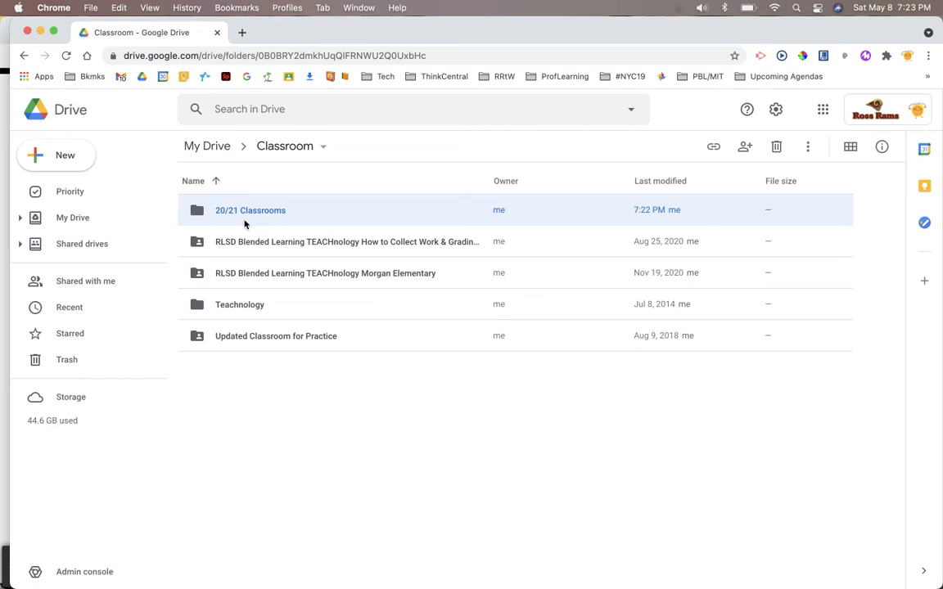
left_click(215, 147)
scroll(325, 427, "down", 5)
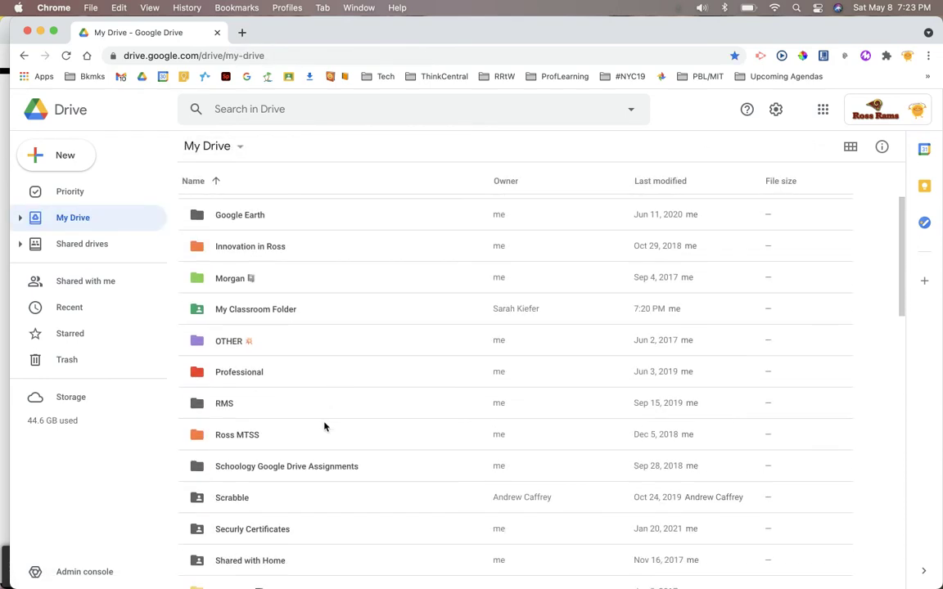
scroll(323, 425, "down", 5)
scroll(322, 425, "up", 2)
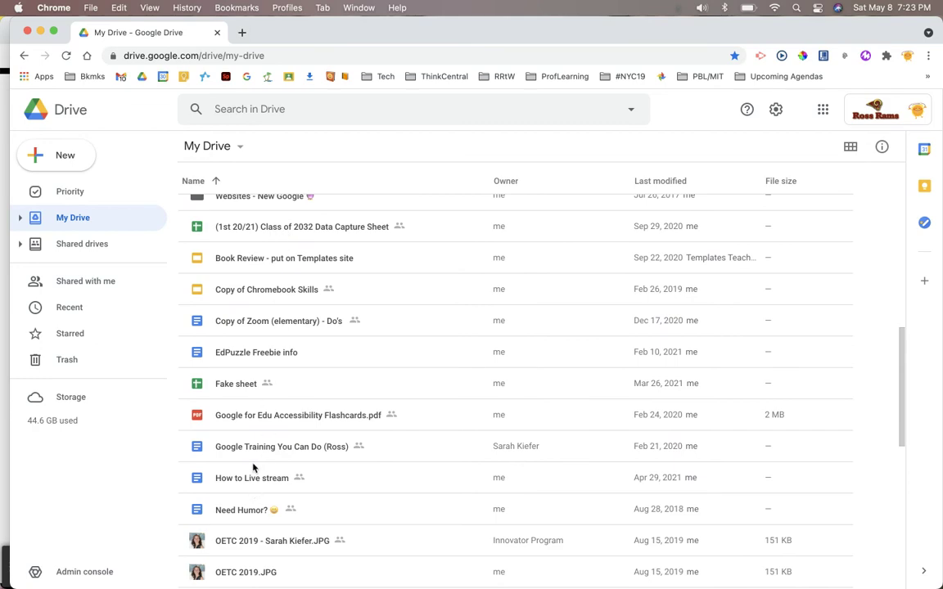
scroll(254, 468, "down", 5)
scroll(253, 468, "down", 5)
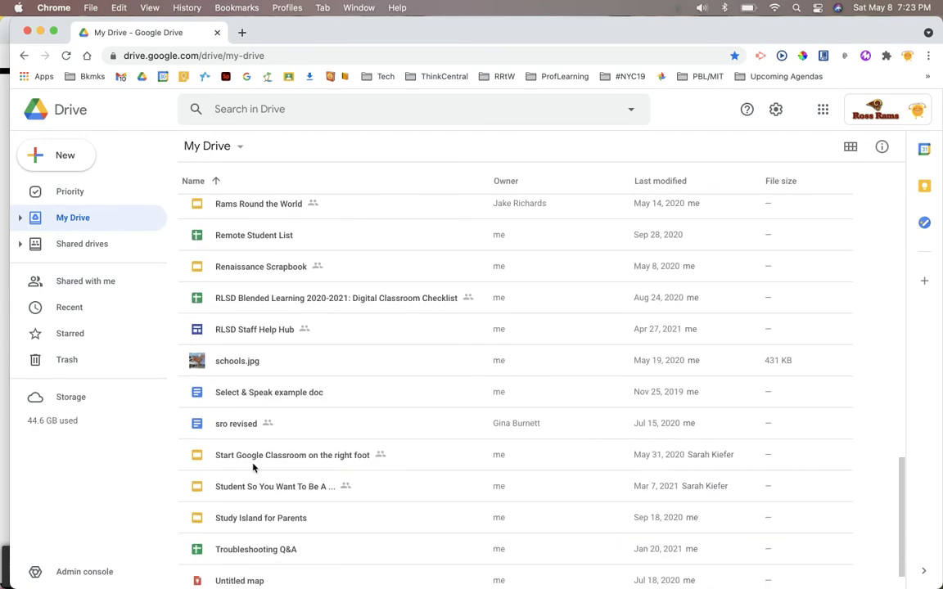
scroll(254, 467, "up", 8)
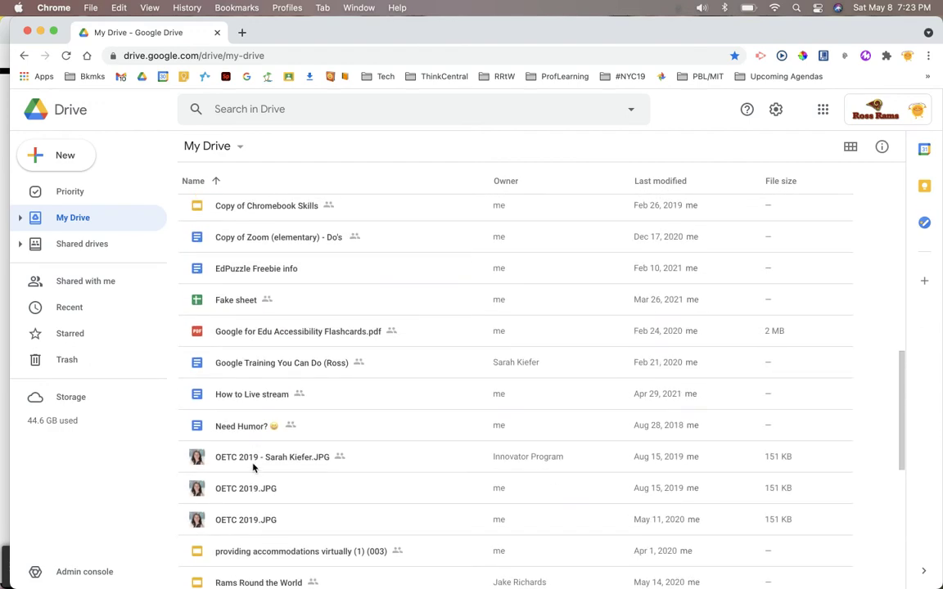
scroll(253, 467, "up", 5)
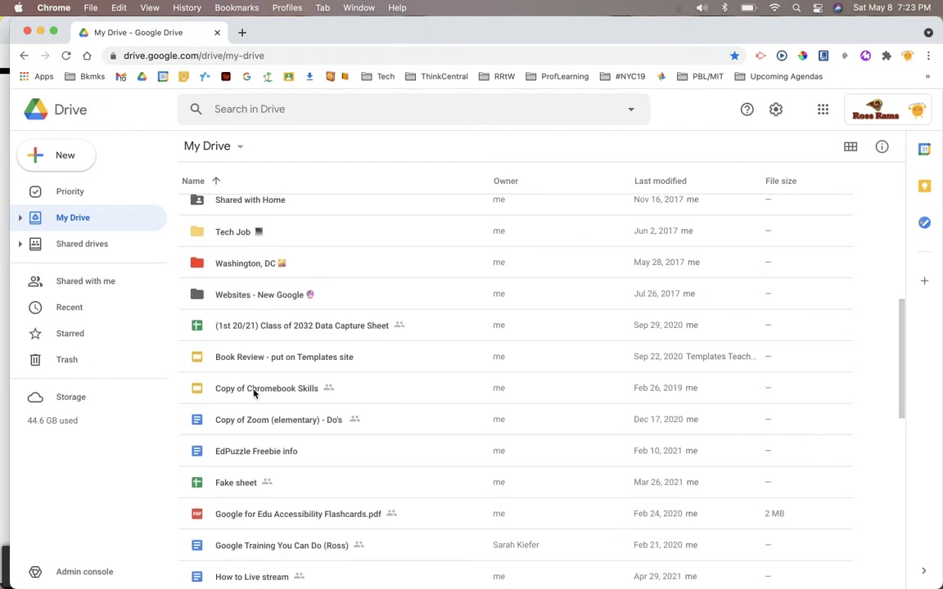
scroll(255, 389, "down", 3)
scroll(255, 393, "down", 1)
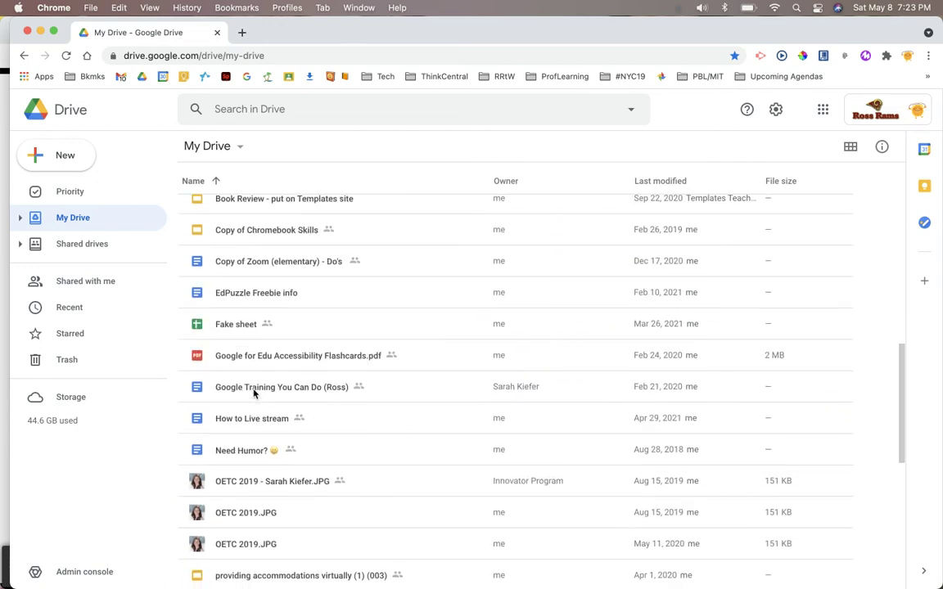
left_click(248, 293)
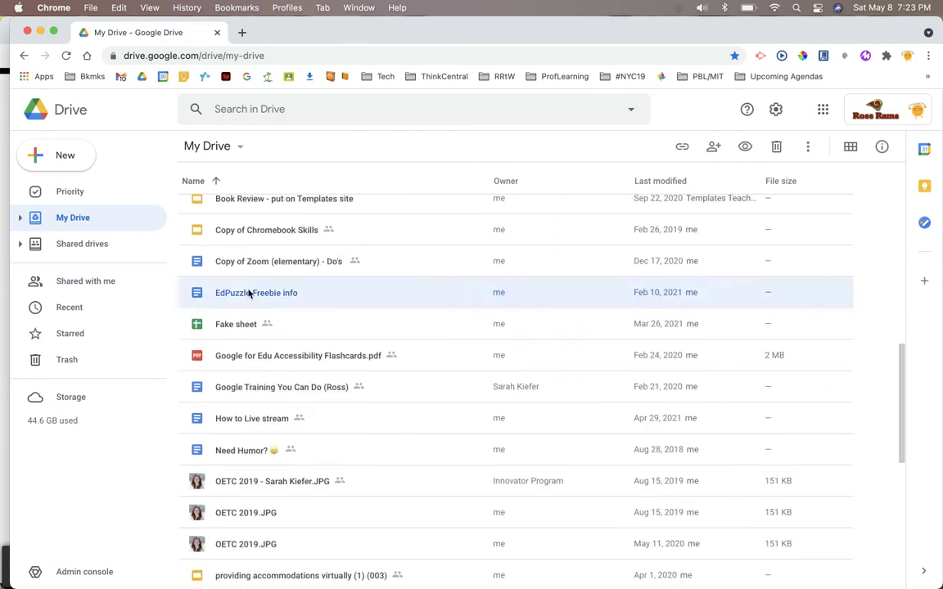
right_click(247, 295)
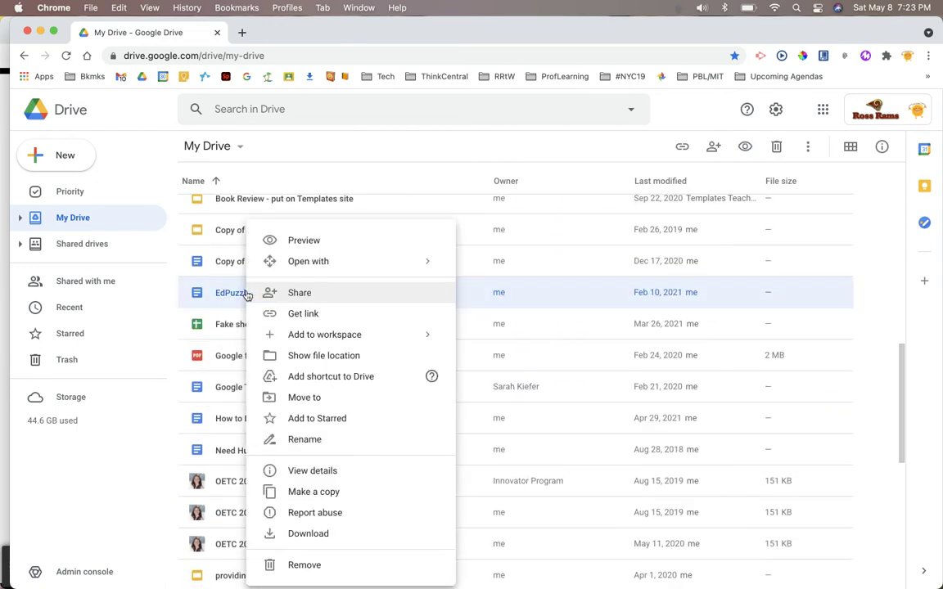
left_click(304, 398)
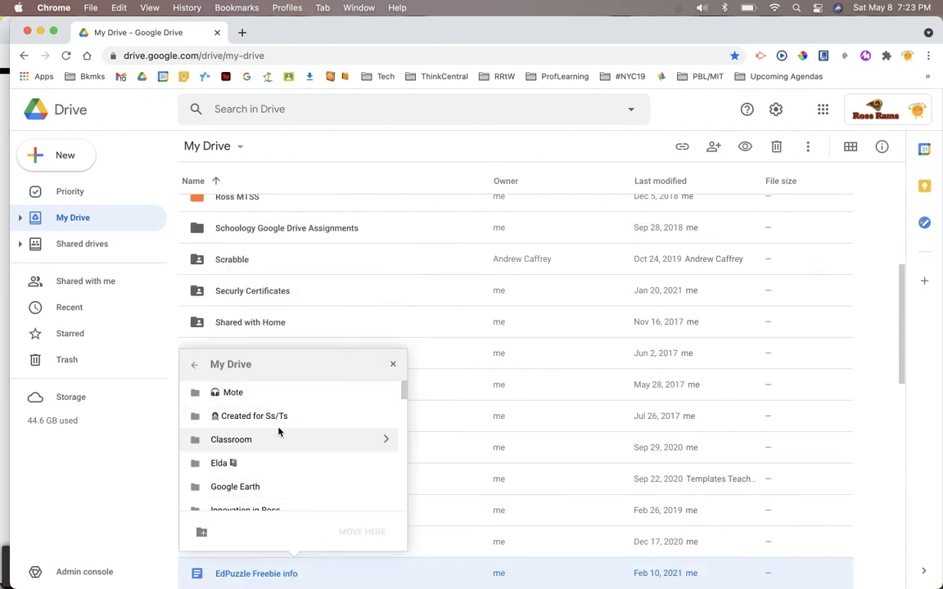
left_click(394, 366)
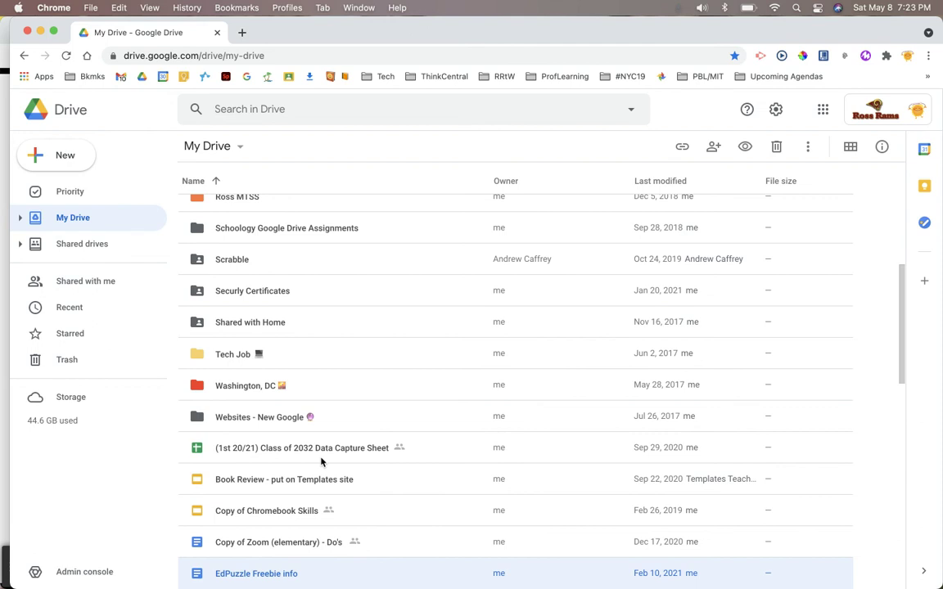
Select the Fake sheet file, review the remaining files in My Drive and switch back to the Google Slides presentation.
scroll(322, 462, "down", 3)
scroll(321, 461, "down", 2)
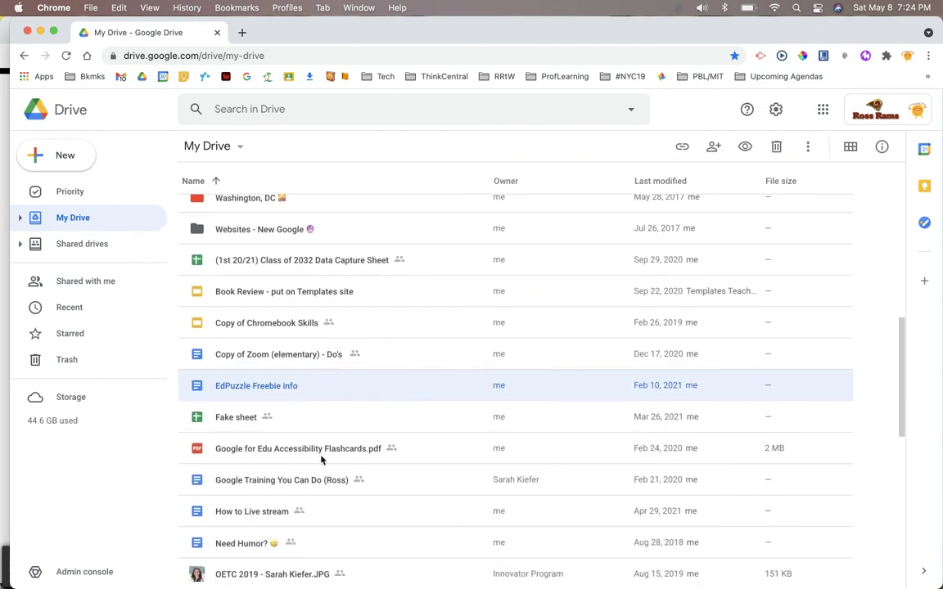
left_click(319, 426)
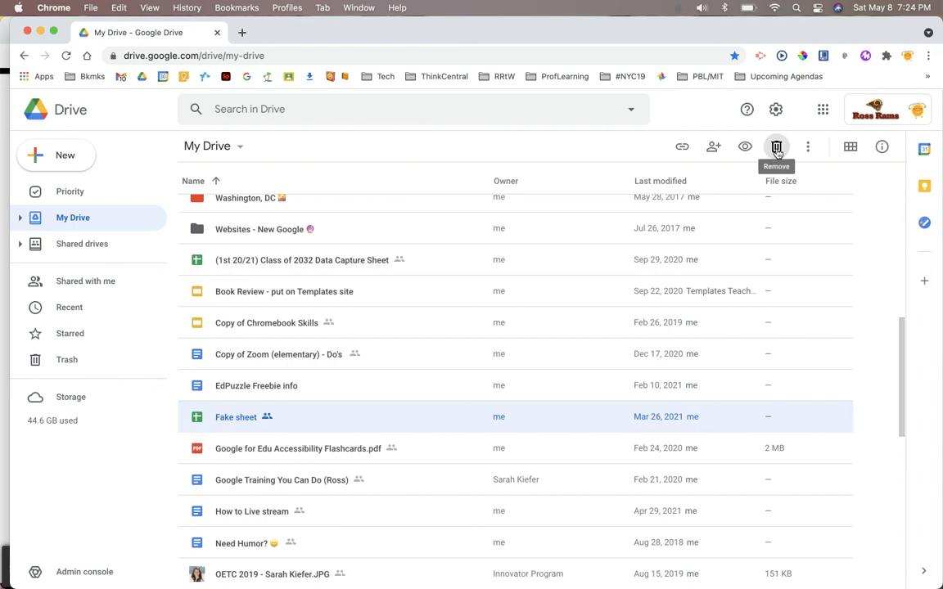
scroll(451, 352, "down", 10)
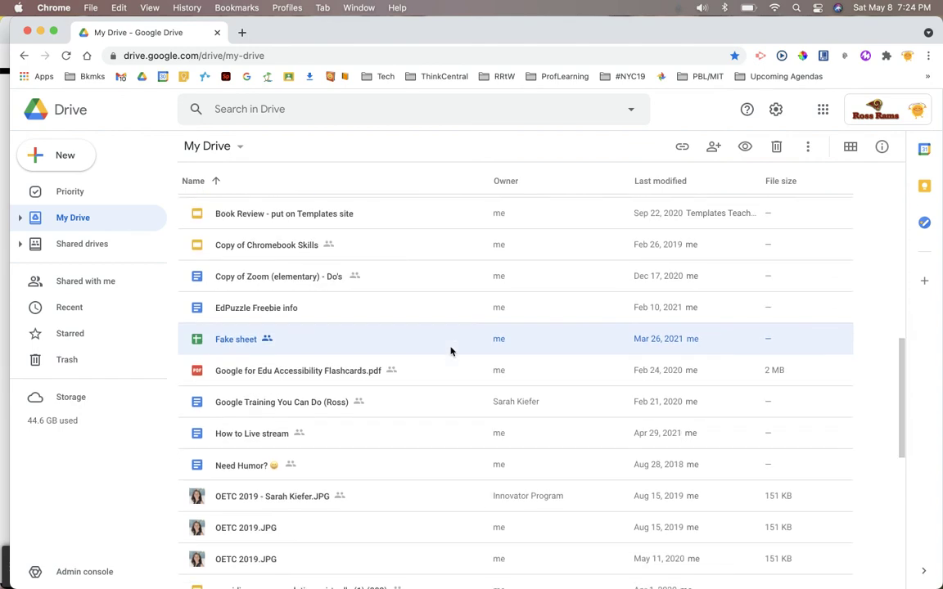
scroll(450, 352, "down", 1)
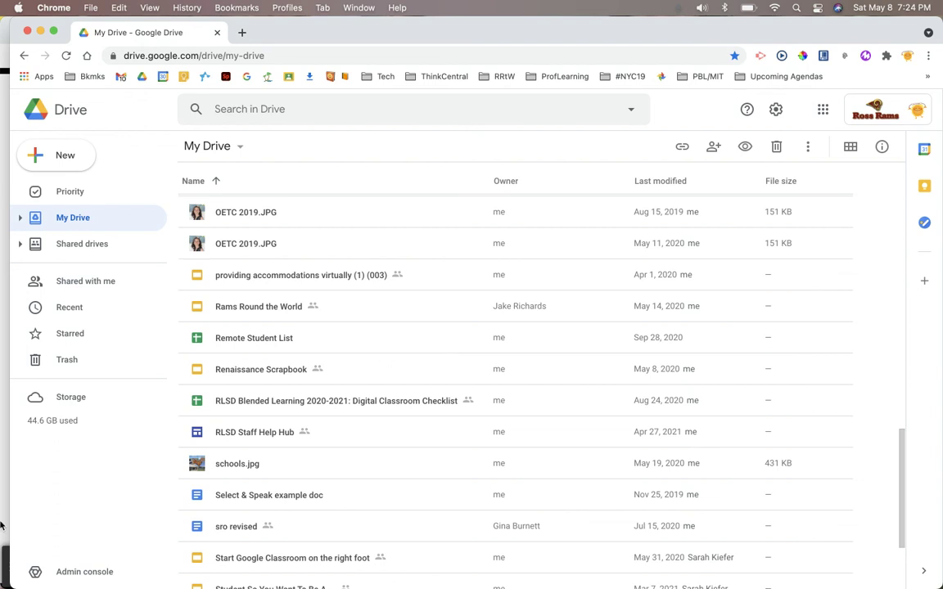
key("super+grave")
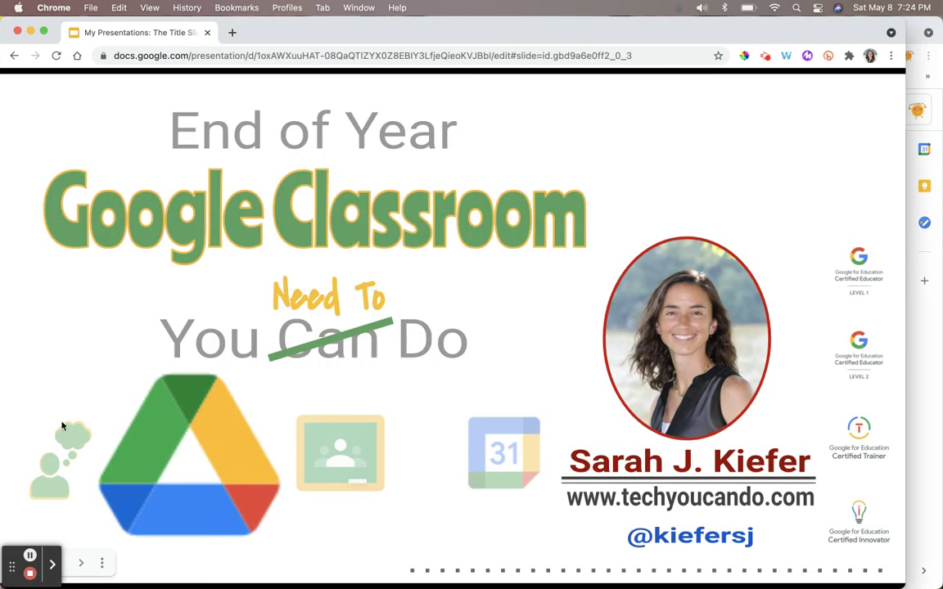